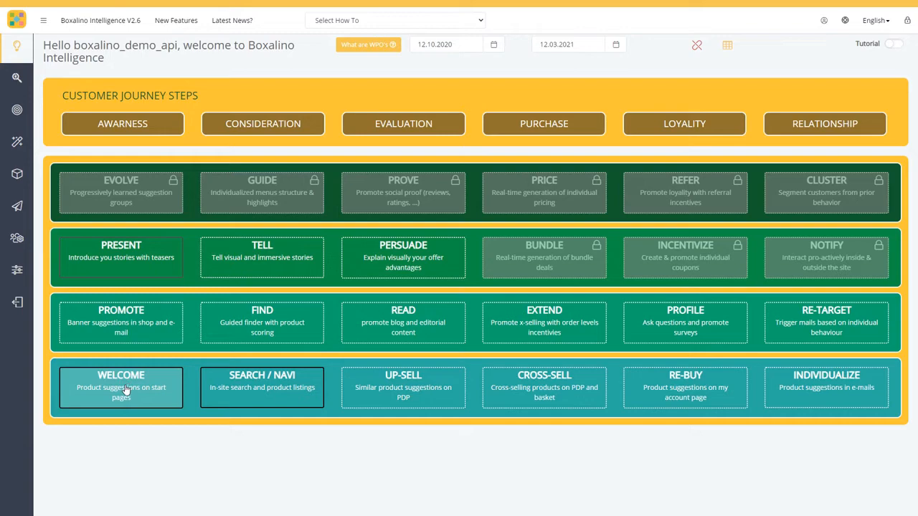
# - Open the home_perso widget from the WELCOME optimization group
pyautogui.click(126, 389)
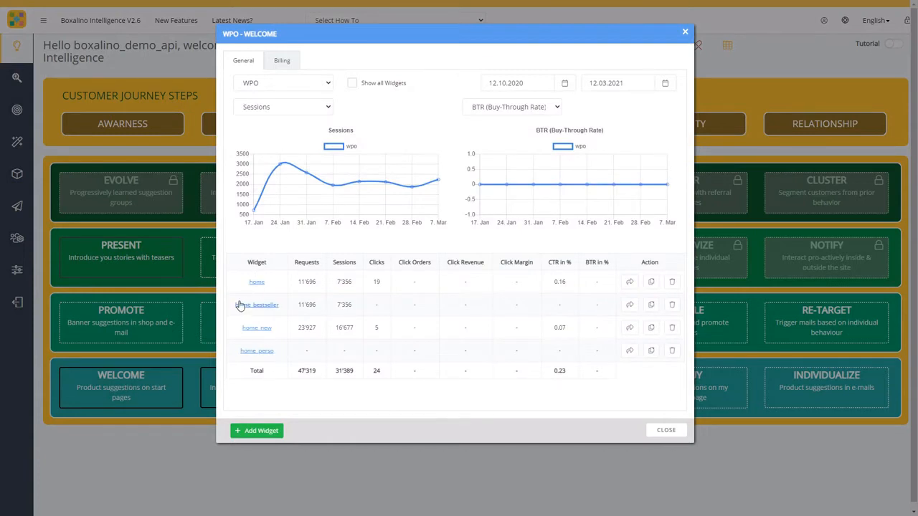
pyautogui.click(256, 351)
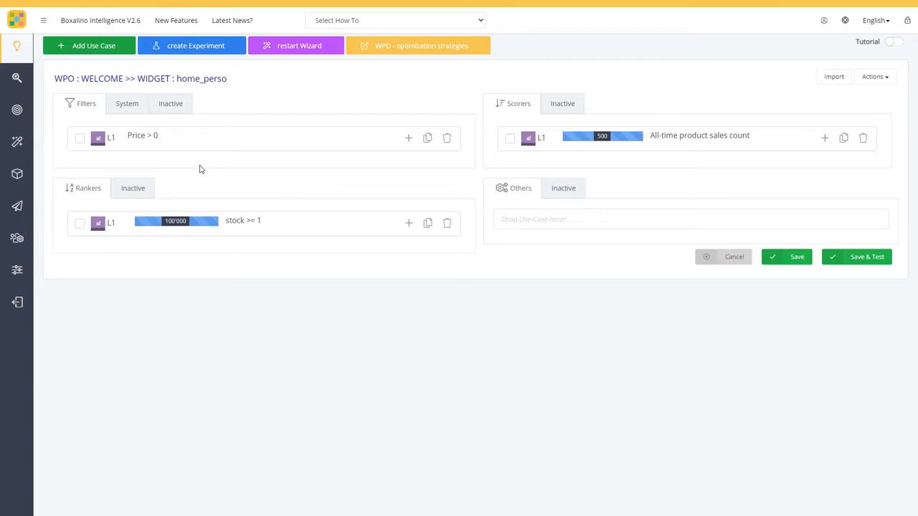
# - Expand the Price > 0 filter, the stock >= 1 ranker and the All-time product sales count scorer to examine their settings
pyautogui.click(145, 140)
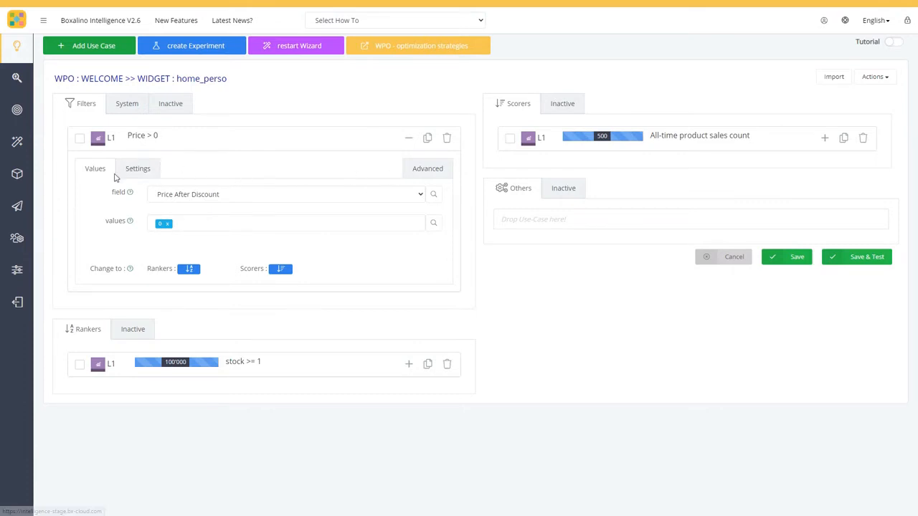
pyautogui.click(220, 370)
pyautogui.click(693, 136)
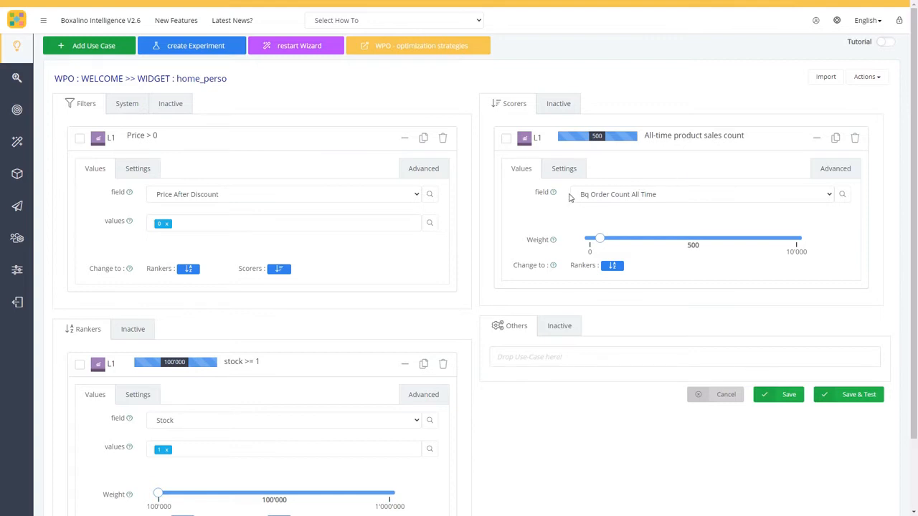
pyautogui.scroll(-1, 455, 218)
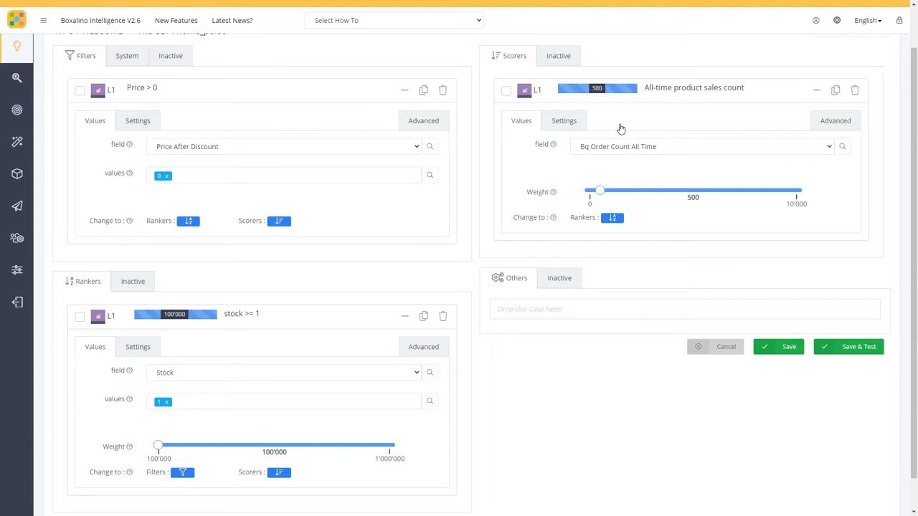
# - In the advanced settings of the All-time product sales count scorer, set the minimum value to 0 and the maximum value to 5000
pyautogui.click(831, 123)
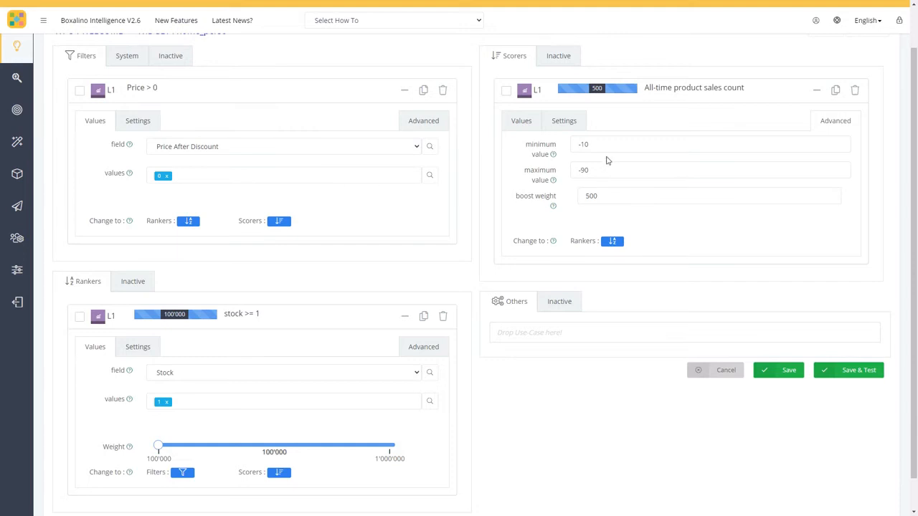
pyautogui.moveTo(606, 147); pyautogui.dragTo(575, 144)
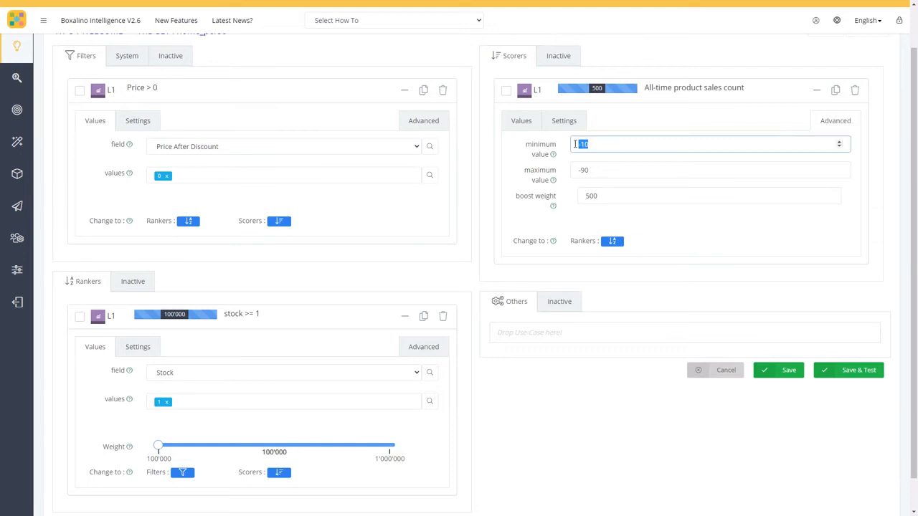
pyautogui.write('0')
pyautogui.moveTo(597, 170); pyautogui.dragTo(571, 171)
pyautogui.write('5000')
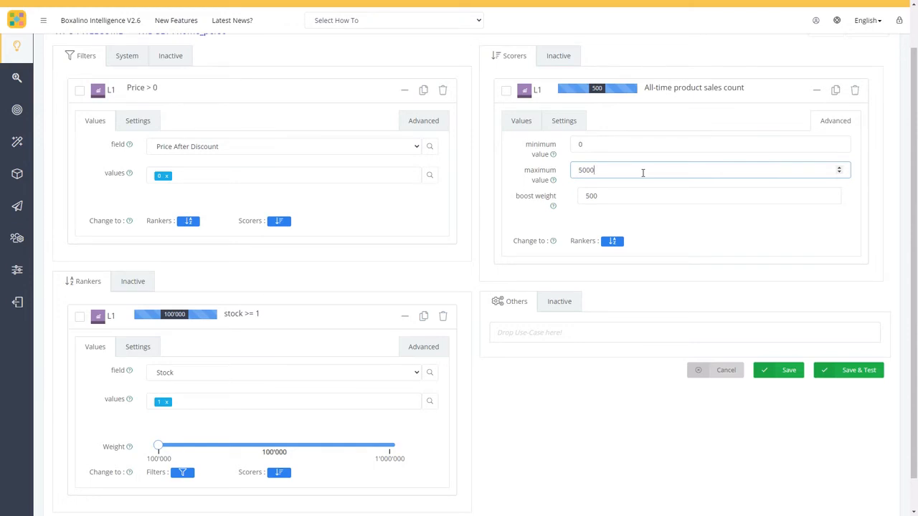
# - Set both the minimum and maximum values of the All-time product sales count scorer to -1
pyautogui.click(596, 145)
pyautogui.doubleClick(578, 144)
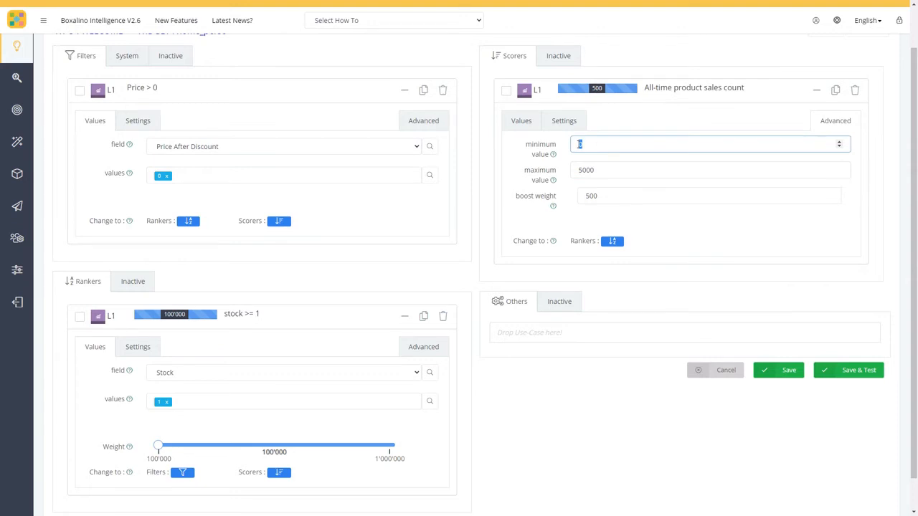
pyautogui.write('1')
pyautogui.doubleClick(574, 168)
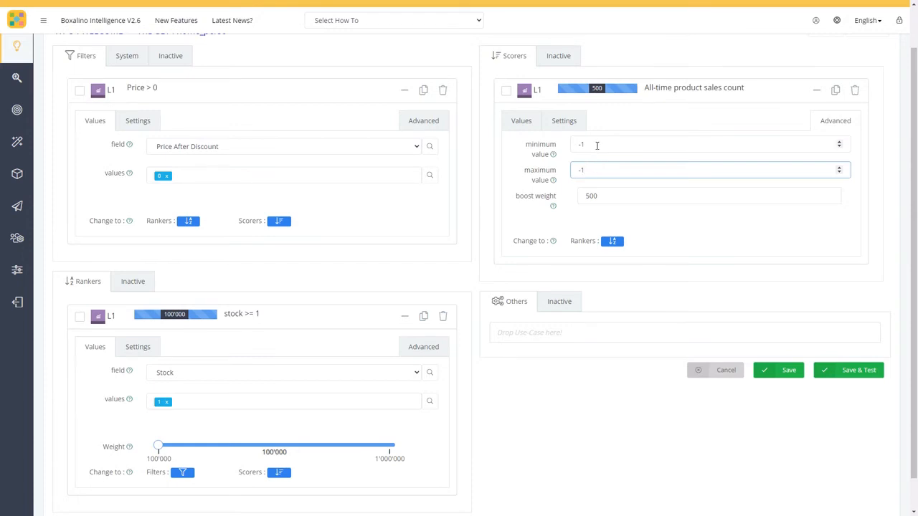
# - Set the sales count scorer's minimum value to -10 and its maximum value to -90
pyautogui.click(598, 144)
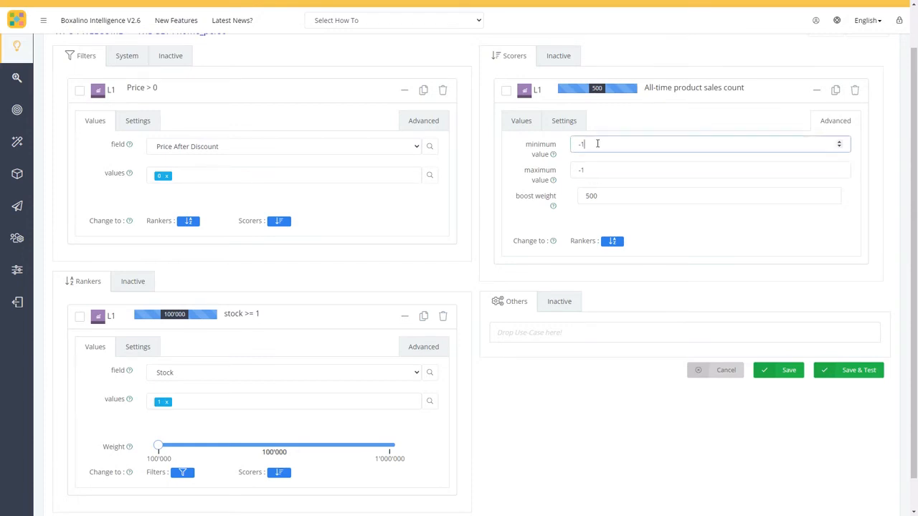
pyautogui.write('0')
pyautogui.doubleClick(585, 166)
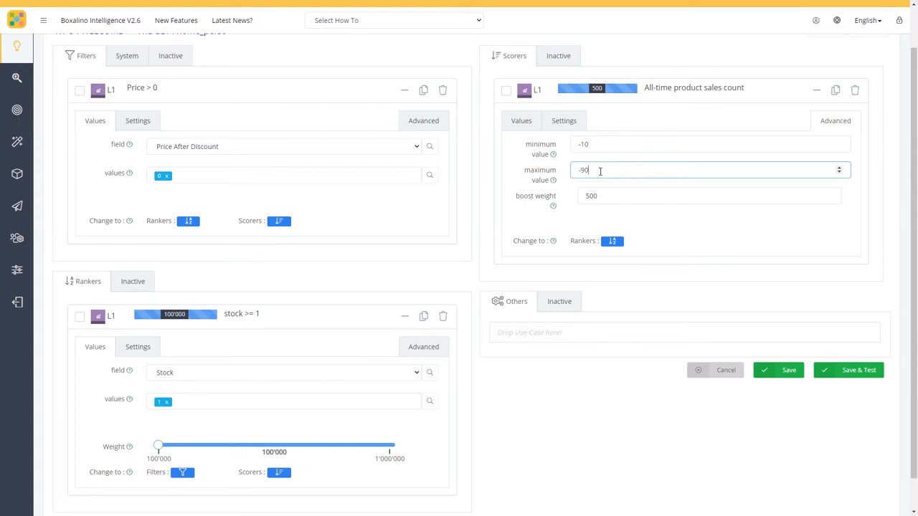
# - Return the sales count scorer to its basic values view and collapse the details of all three use cases
pyautogui.click(522, 121)
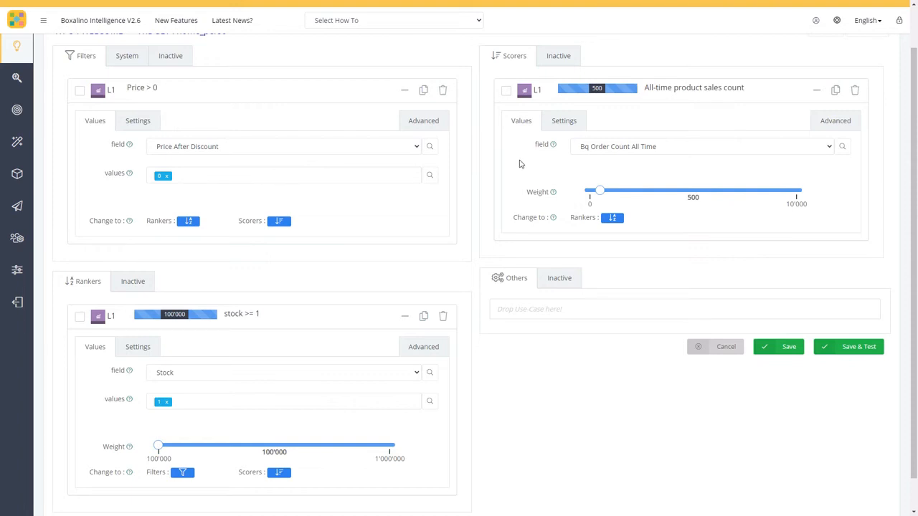
pyautogui.scroll(1, 470, 207)
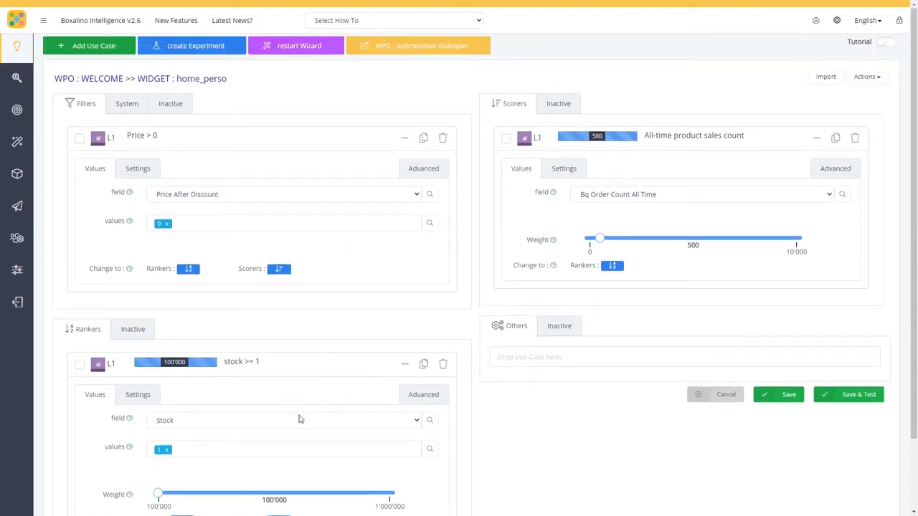
pyautogui.click(251, 365)
pyautogui.click(179, 145)
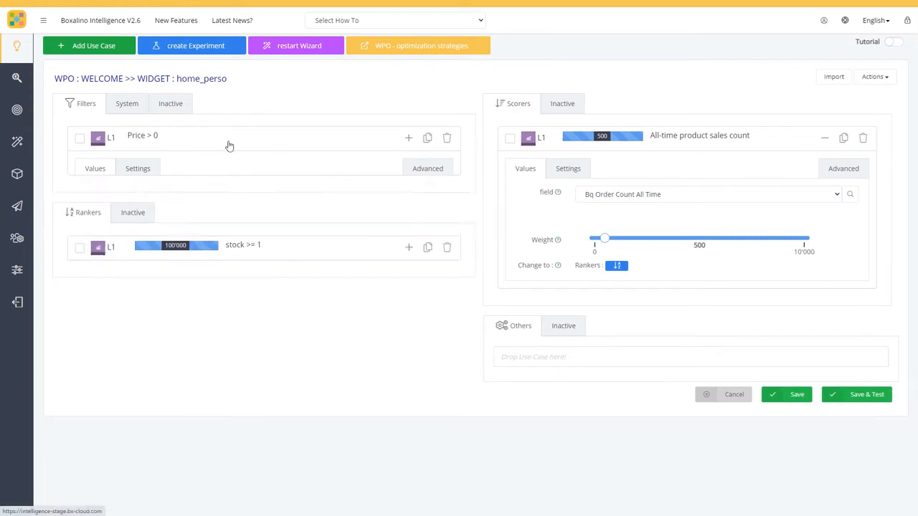
pyautogui.click(690, 140)
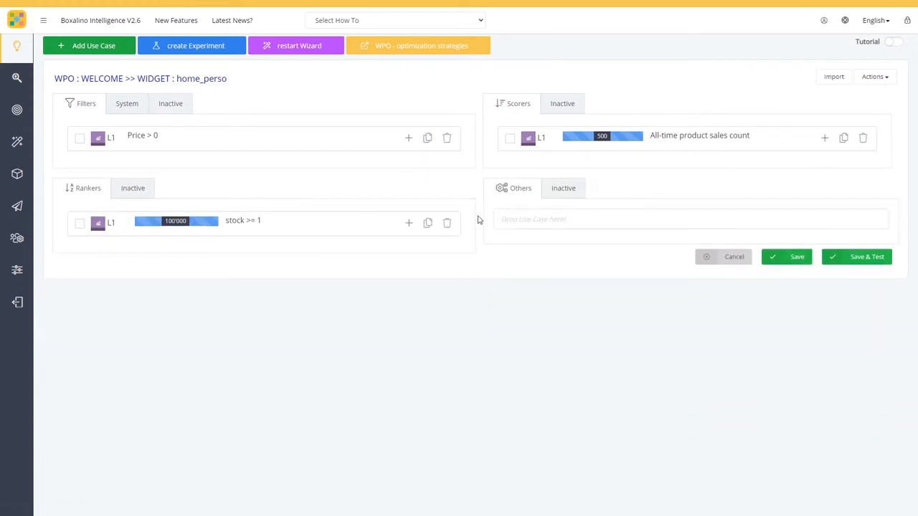
# - Change the stock >= 1 ranker into a filter, and that filter into a scorer
pyautogui.click(242, 223)
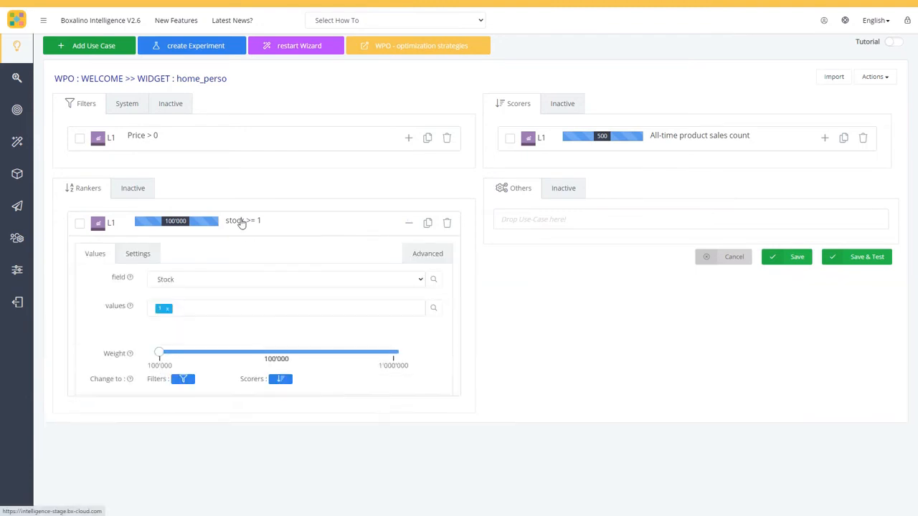
pyautogui.click(180, 381)
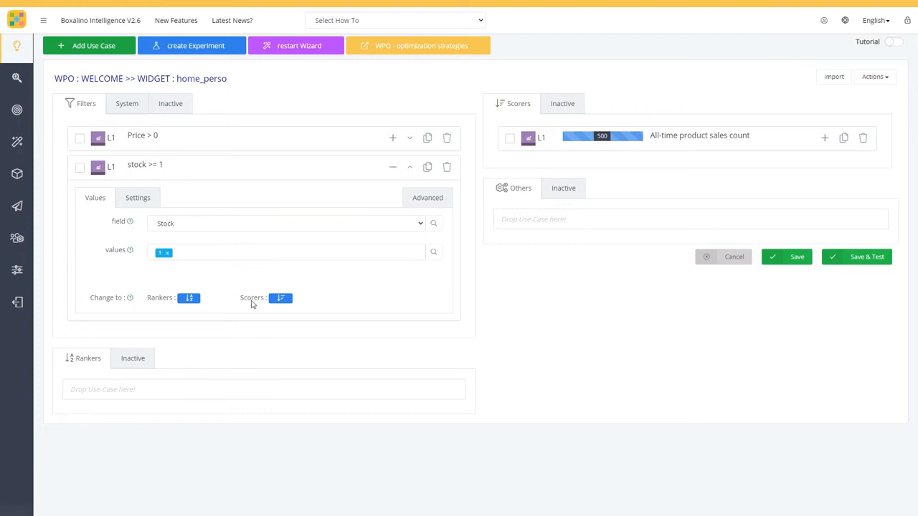
pyautogui.click(281, 299)
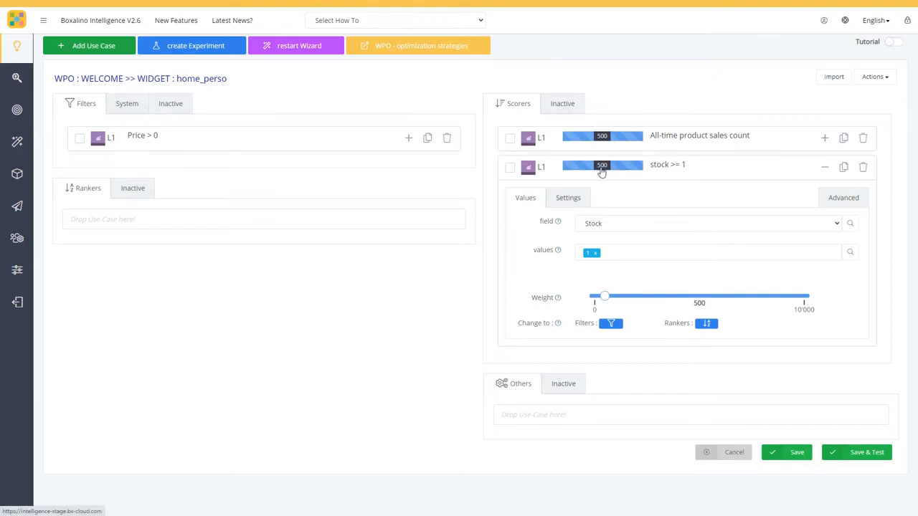
# - Try weights of 1'450 and 350 on the stock >= 1 scorer, and change it back into a ranker
pyautogui.click(669, 168)
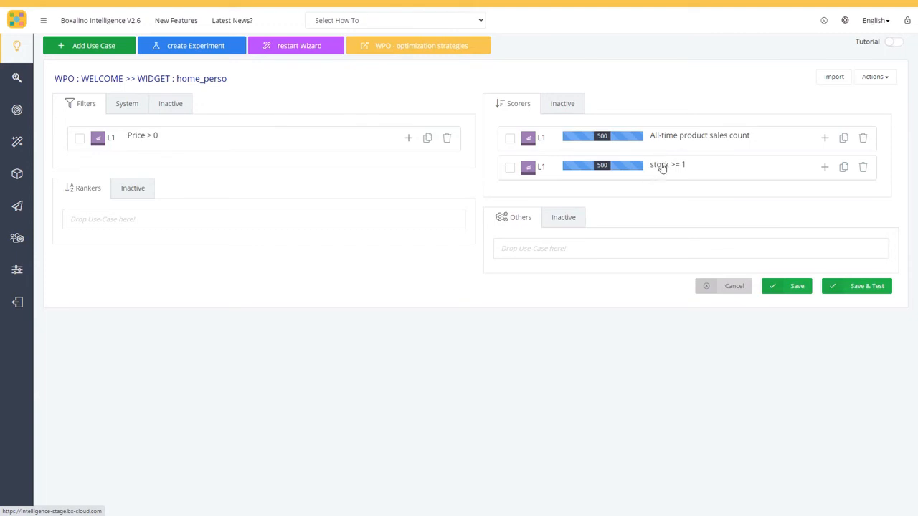
pyautogui.click(662, 166)
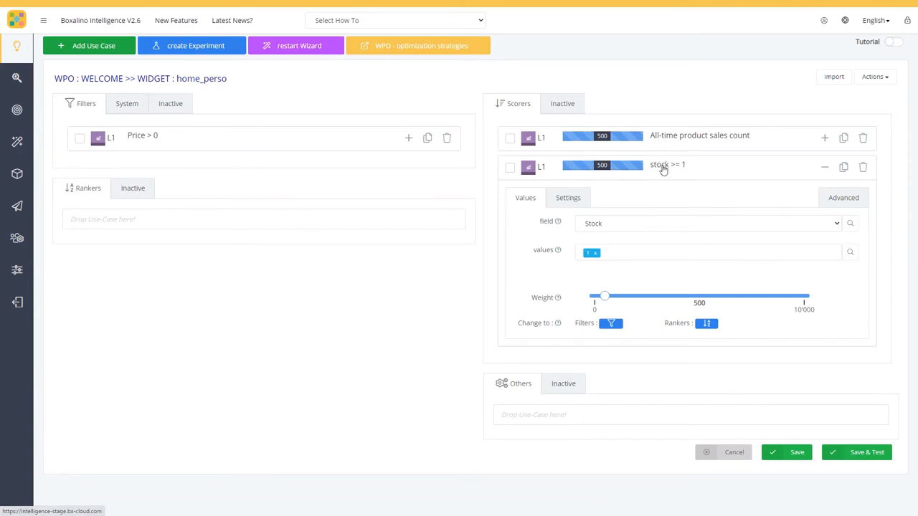
pyautogui.click(606, 298)
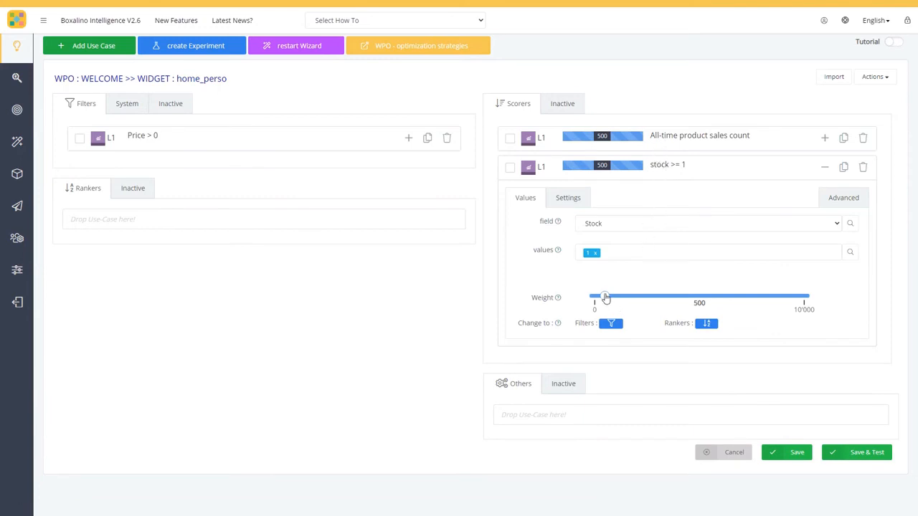
pyautogui.moveTo(607, 298); pyautogui.dragTo(625, 299)
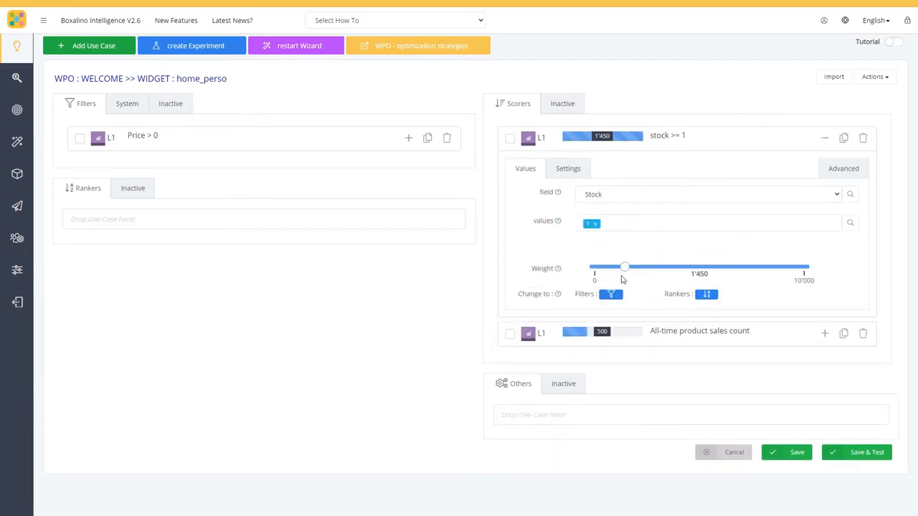
pyautogui.moveTo(625, 270); pyautogui.dragTo(603, 268)
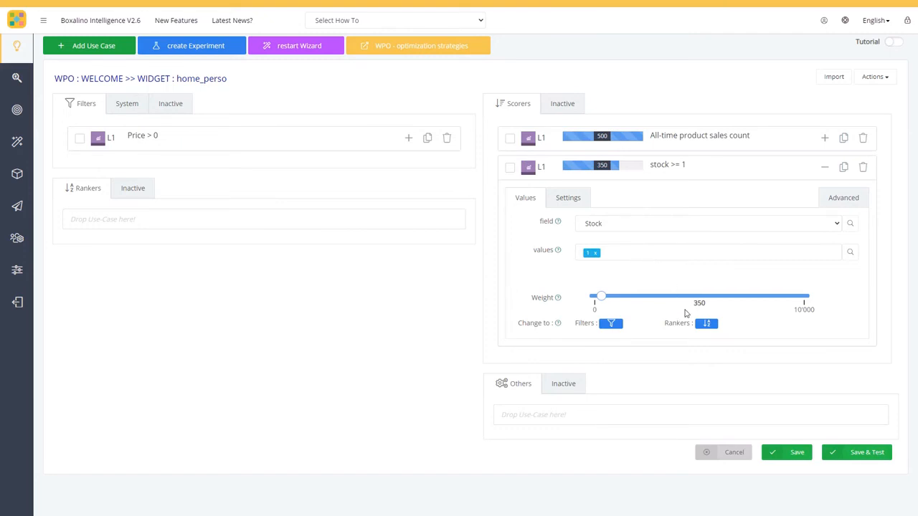
pyautogui.click(707, 324)
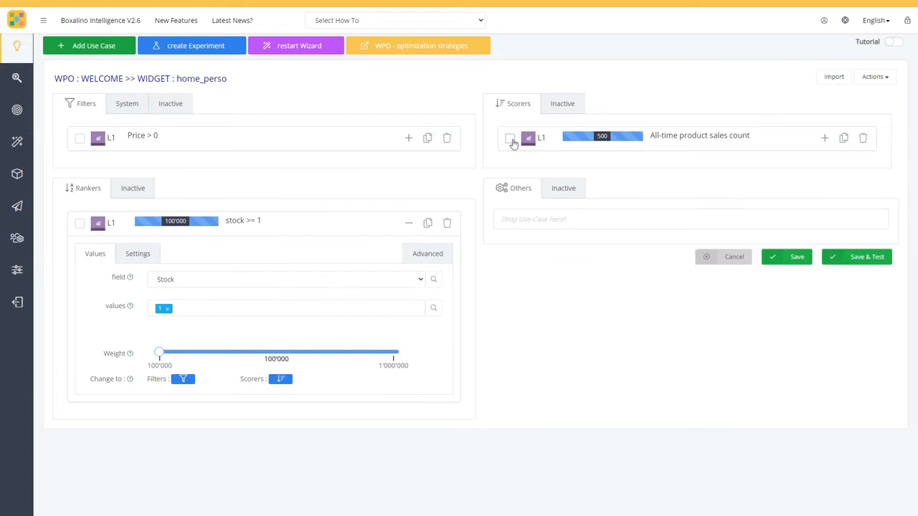
# - Change the All-time product sales count scorer into a ranker and set the stock >= 1 ranker's weight to 500'000
pyautogui.click(693, 141)
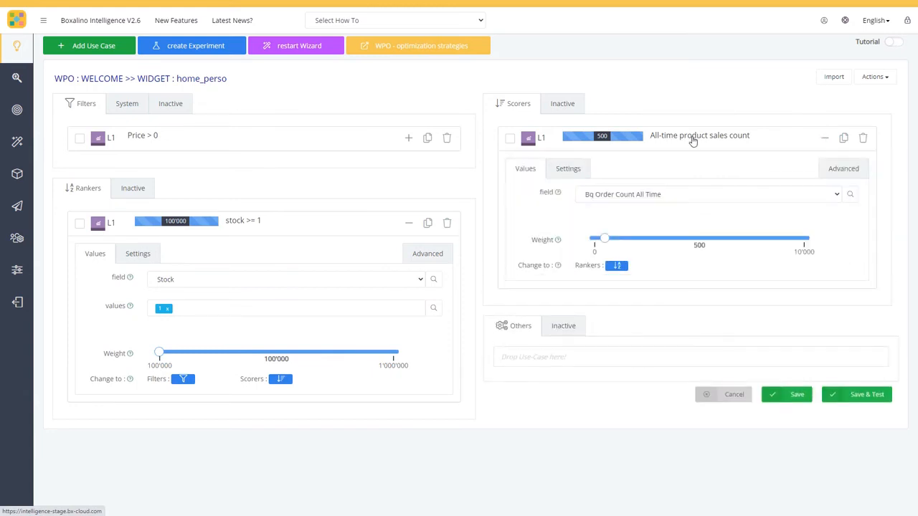
pyautogui.click(616, 268)
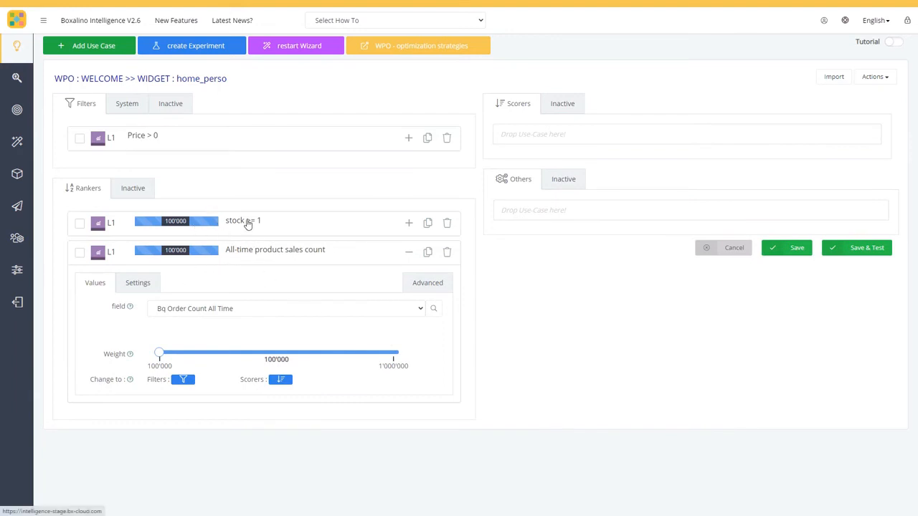
pyautogui.click(247, 224)
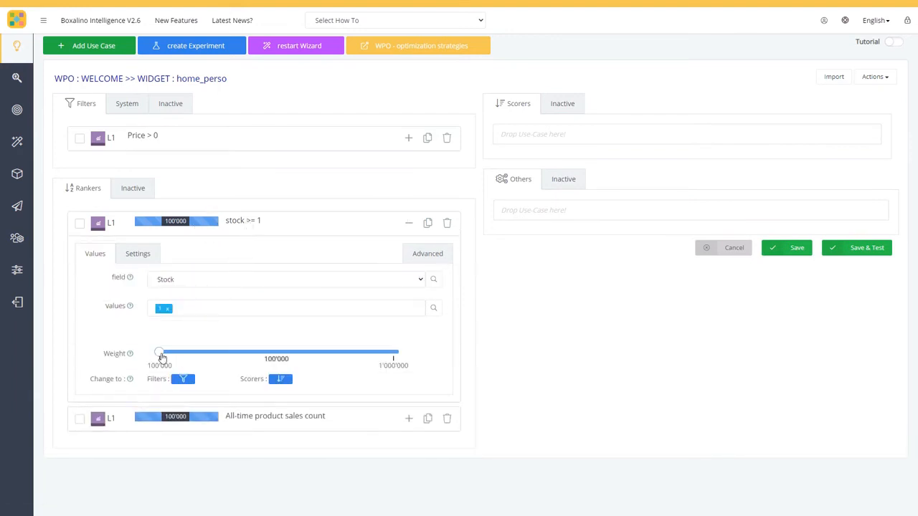
pyautogui.moveTo(159, 354); pyautogui.dragTo(264, 355)
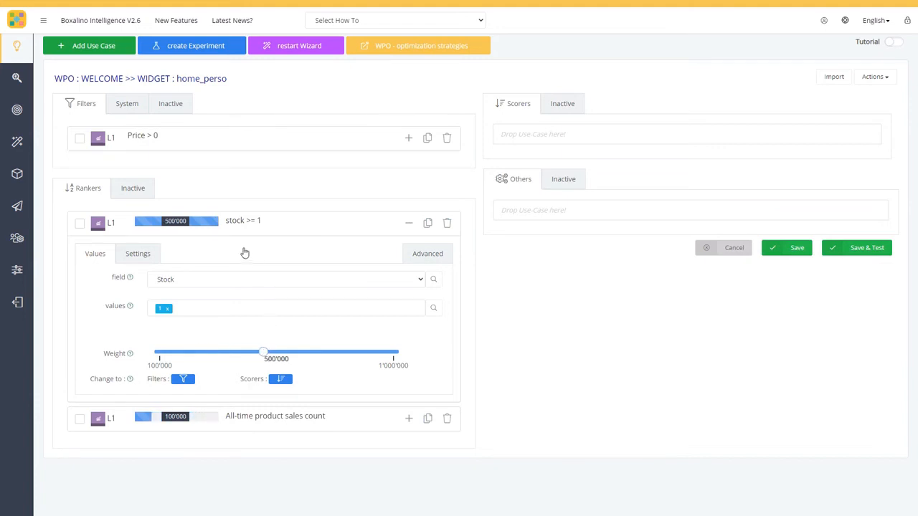
pyautogui.click(239, 222)
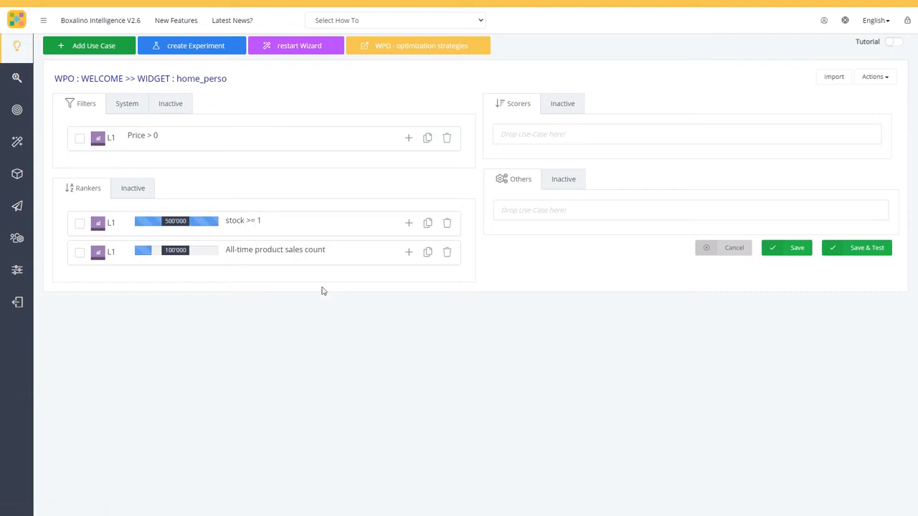
# - Change the All-time product sales count ranker back into a scorer and reset the stock >= 1 ranker's weight to 100'000
pyautogui.click(258, 254)
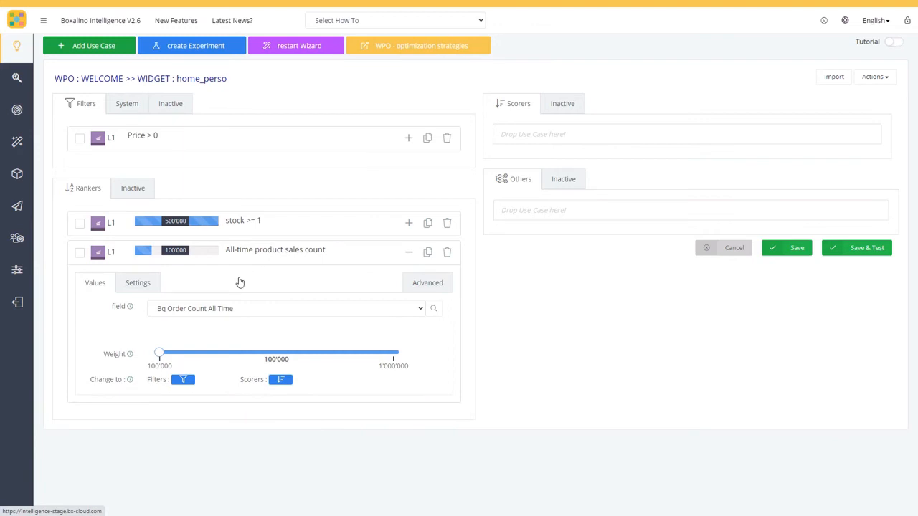
pyautogui.click(281, 380)
pyautogui.click(242, 221)
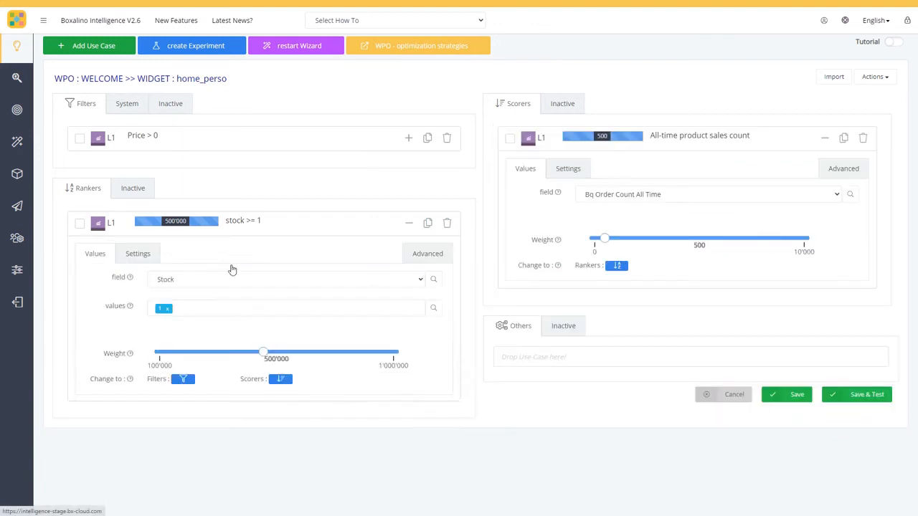
pyautogui.moveTo(263, 353); pyautogui.dragTo(158, 353)
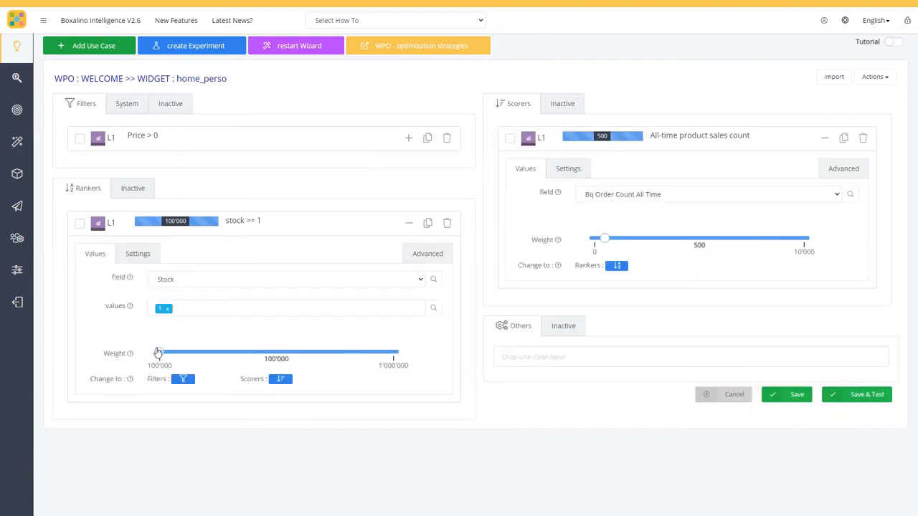
pyautogui.click(247, 222)
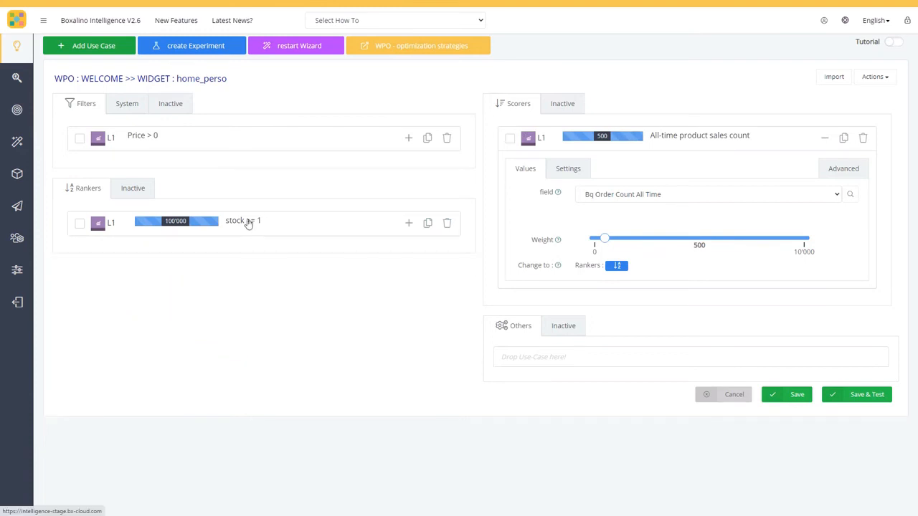
pyautogui.click(673, 140)
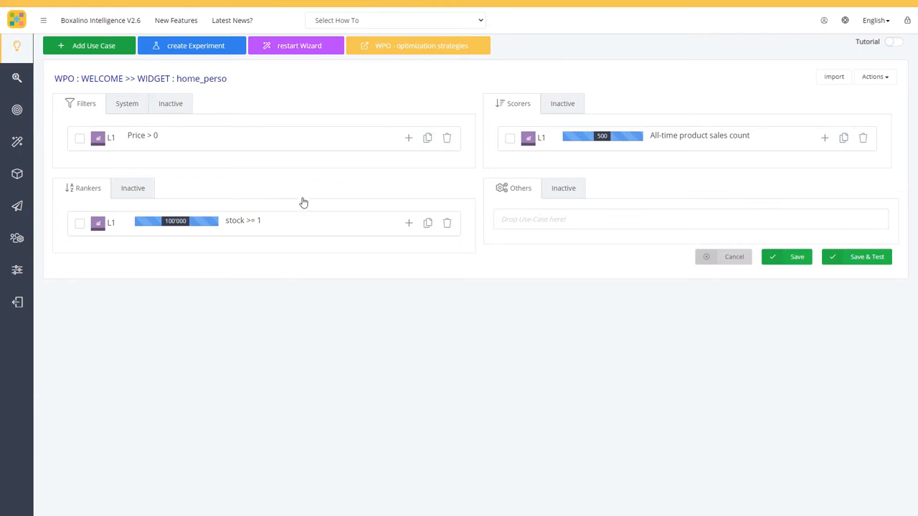
# - Mark the Price > 0 filter as a system filter and compare the regular filter list with the system filter list
pyautogui.click(146, 139)
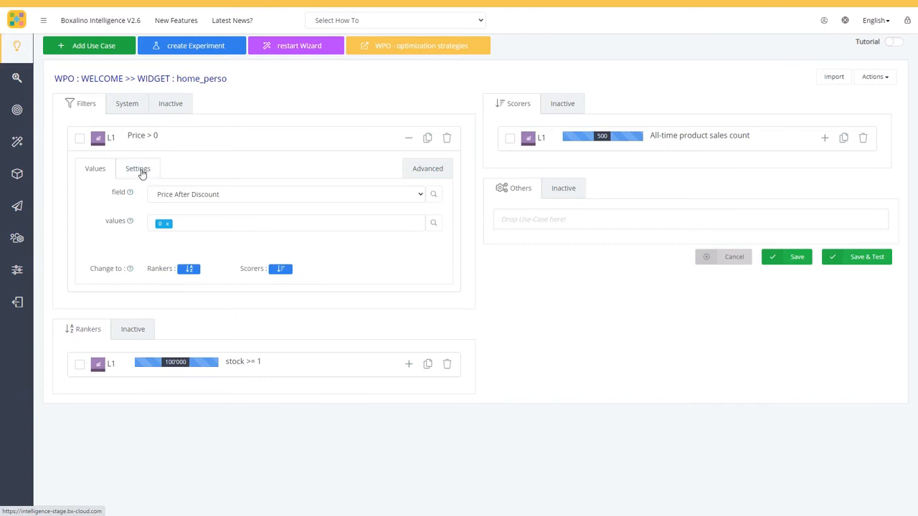
pyautogui.click(138, 170)
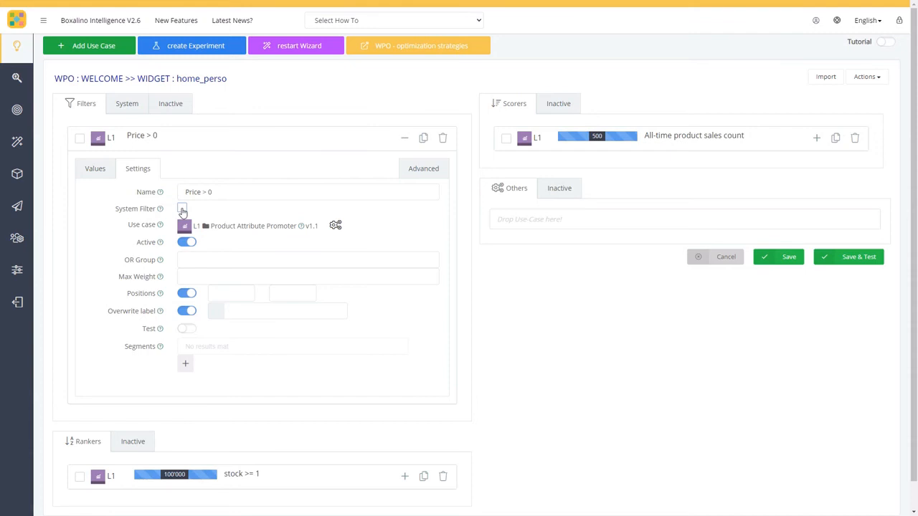
pyautogui.click(182, 209)
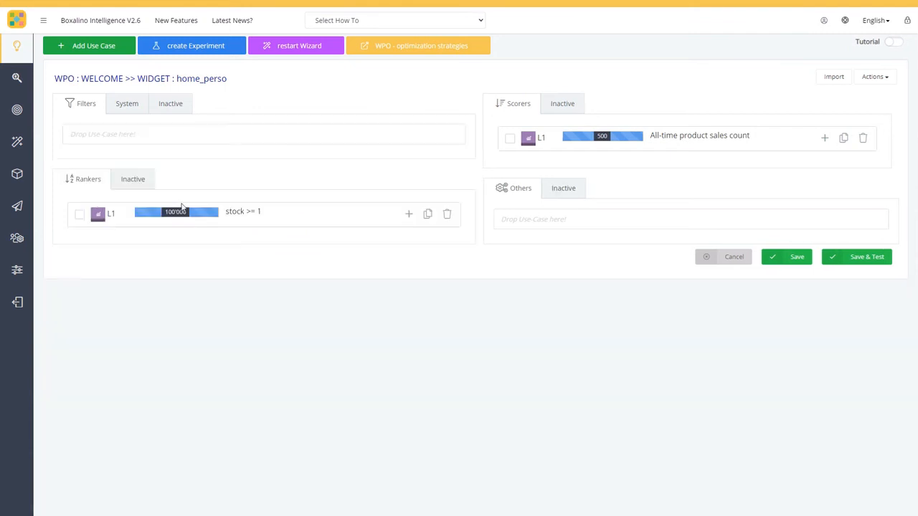
pyautogui.click(127, 104)
pyautogui.click(148, 136)
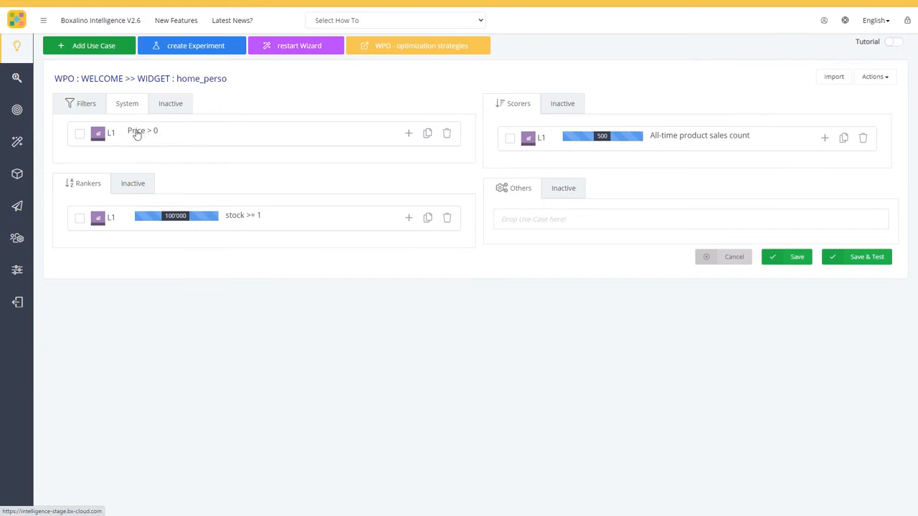
pyautogui.click(91, 107)
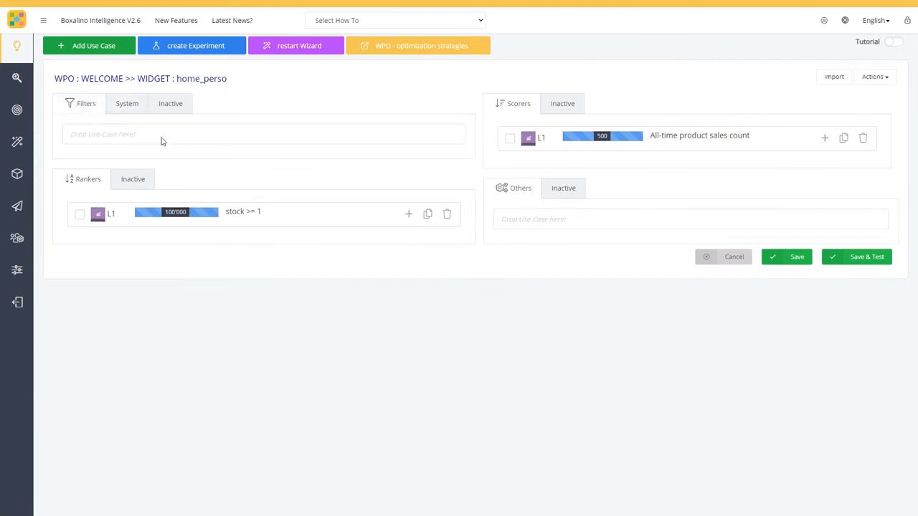
pyautogui.click(126, 105)
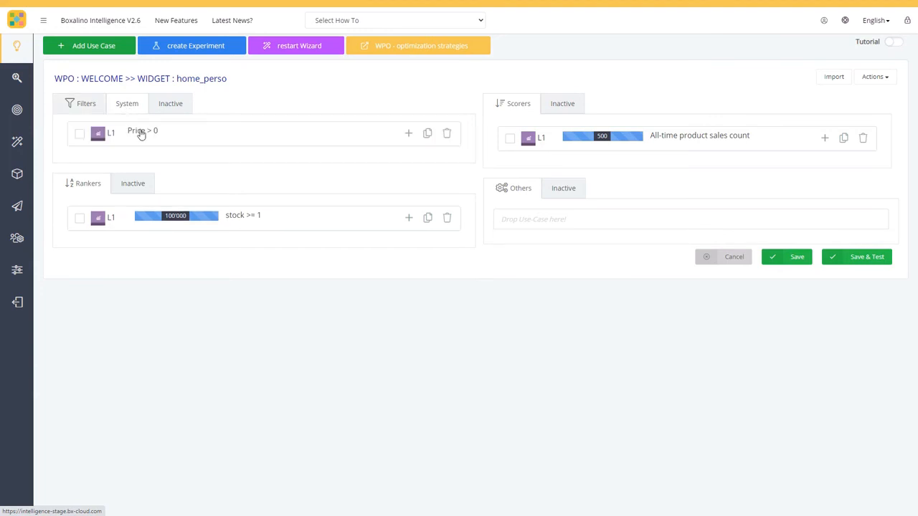
# - Turn off the system filter option for Price > 0 and return to the regular filter list
pyautogui.click(142, 135)
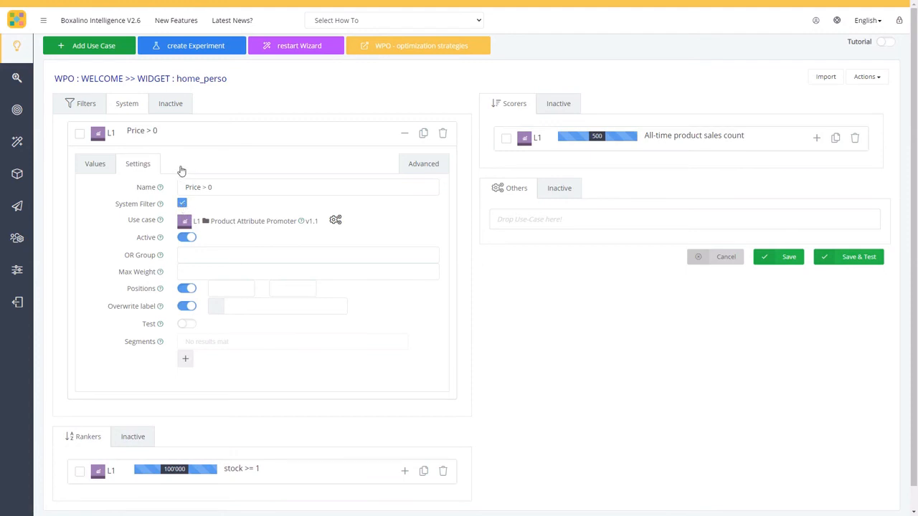
pyautogui.click(181, 206)
pyautogui.click(87, 106)
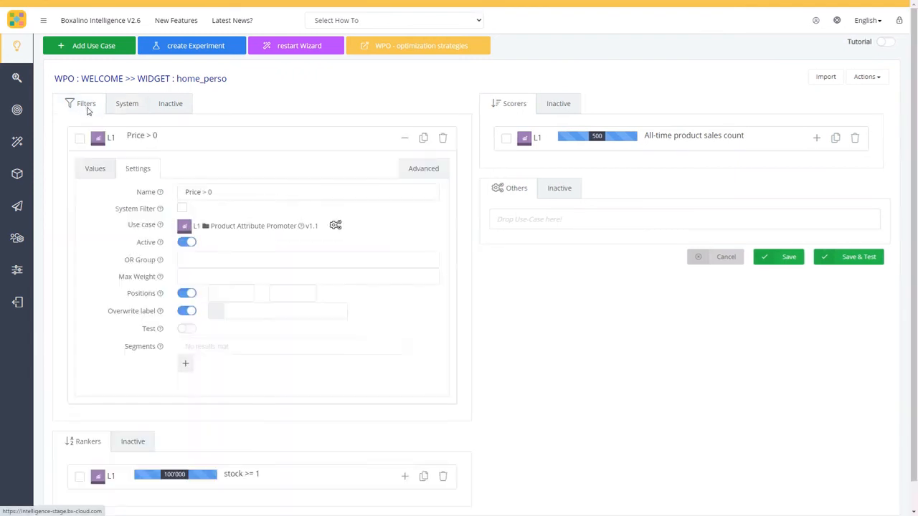
pyautogui.click(145, 135)
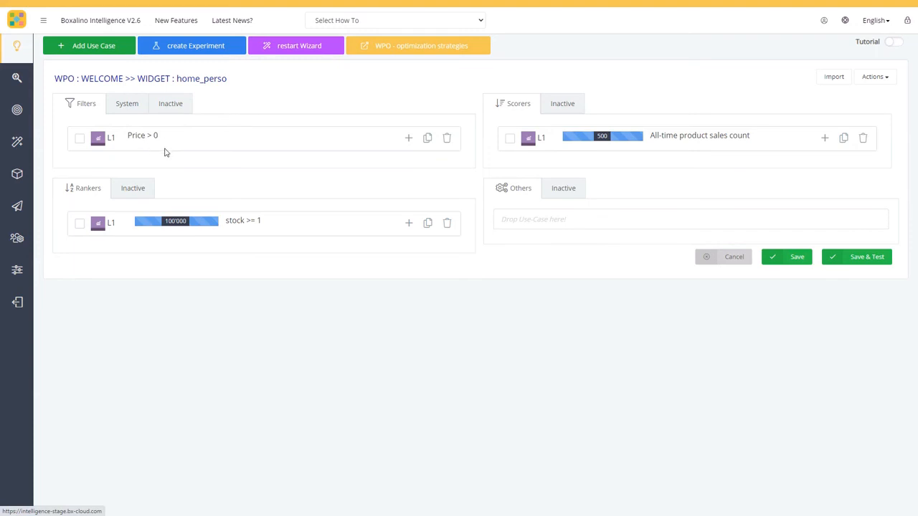
# - Change the stock >= 1 ranker into a filter, and try placing it above the Price > 0 filter before restoring the order
pyautogui.click(224, 222)
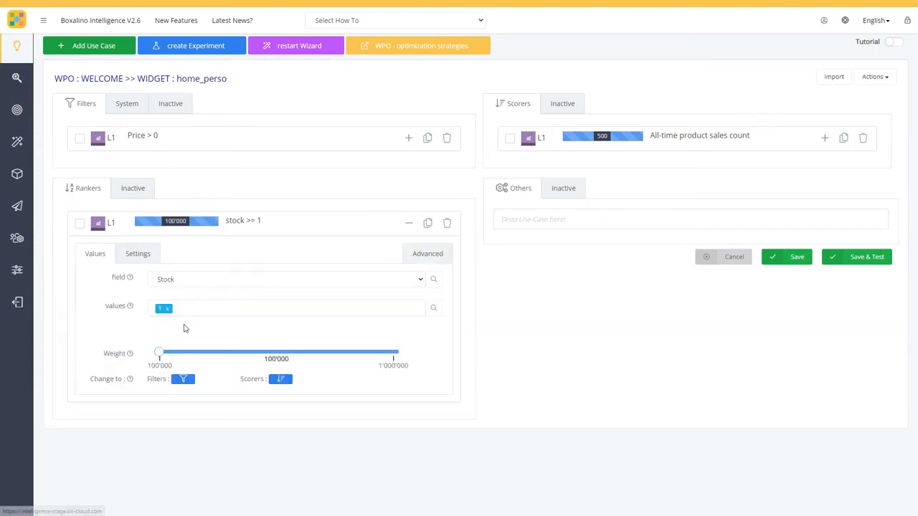
pyautogui.click(182, 381)
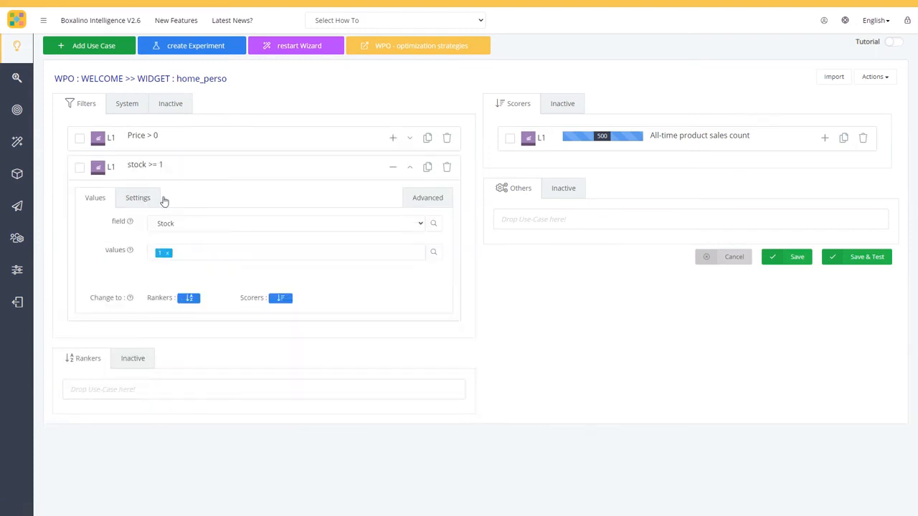
pyautogui.click(146, 165)
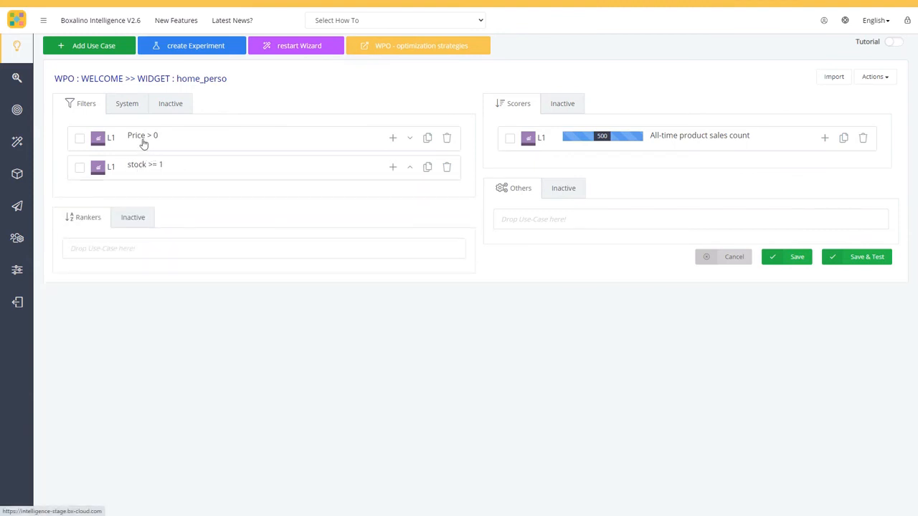
pyautogui.click(412, 168)
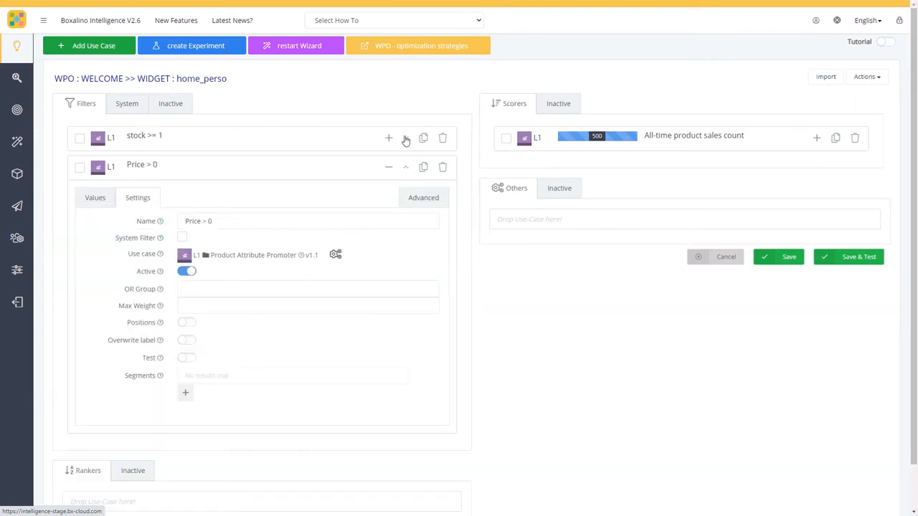
pyautogui.click(406, 168)
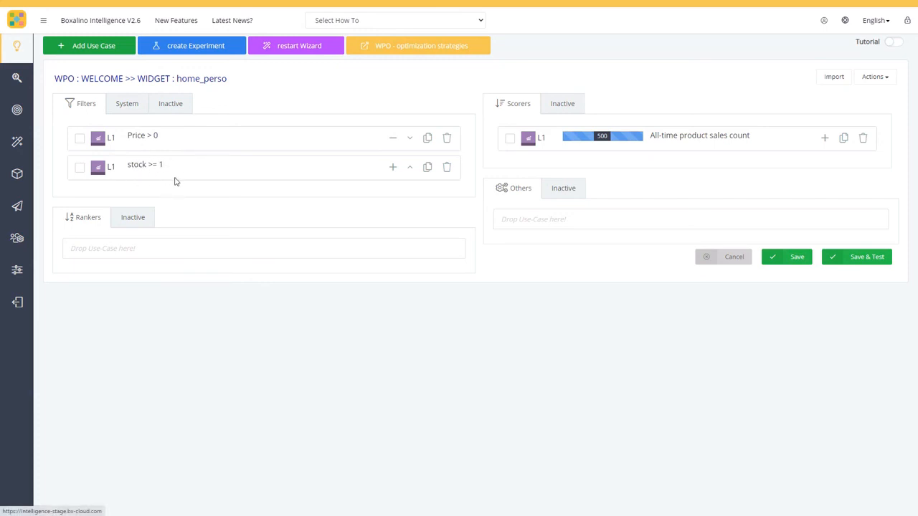
# - Mark both the Price > 0 and stock >= 1 filters as system filters and show the system filter list
pyautogui.click(159, 142)
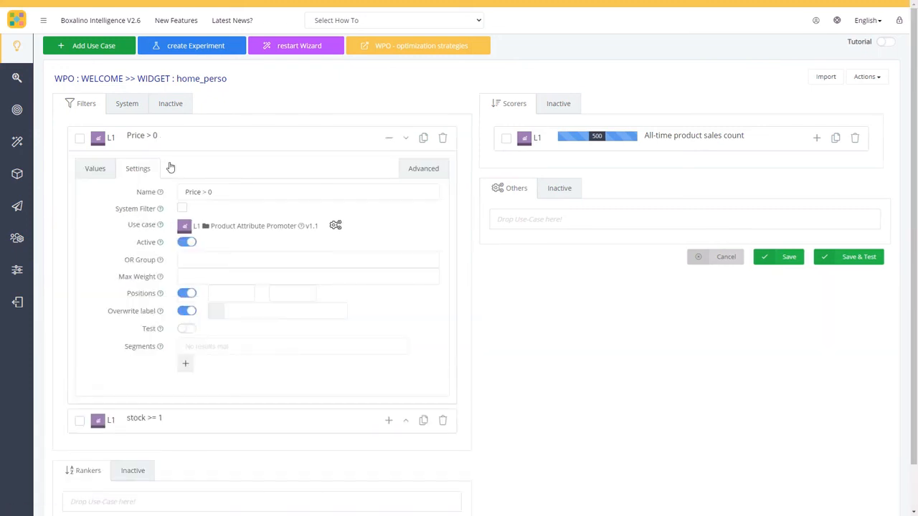
pyautogui.click(182, 209)
pyautogui.click(143, 140)
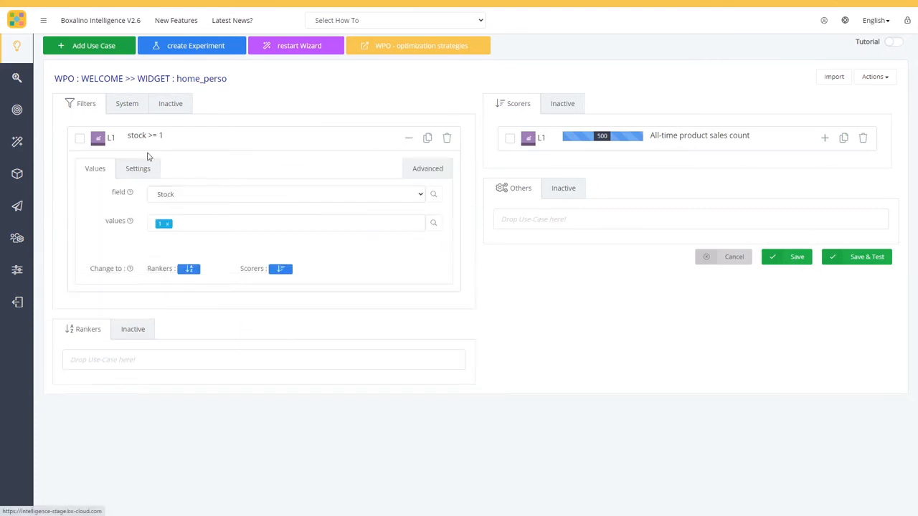
pyautogui.click(149, 170)
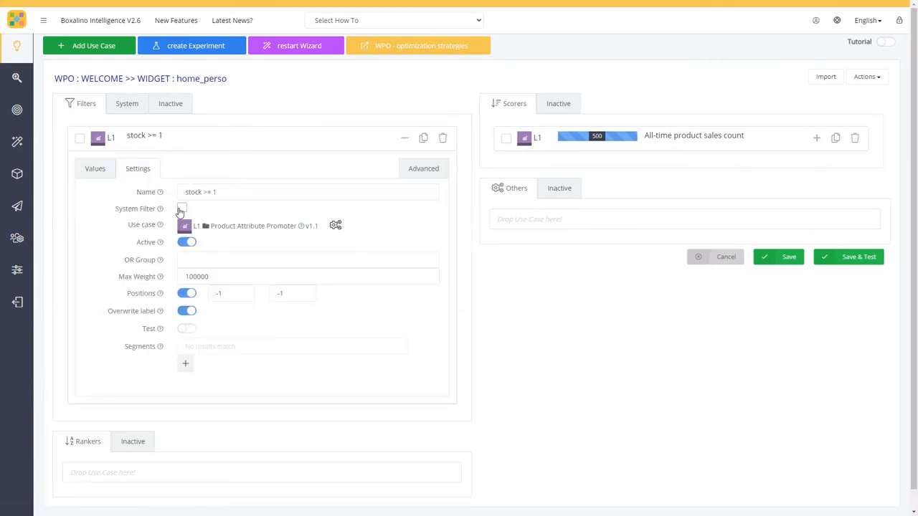
pyautogui.click(181, 209)
pyautogui.click(127, 104)
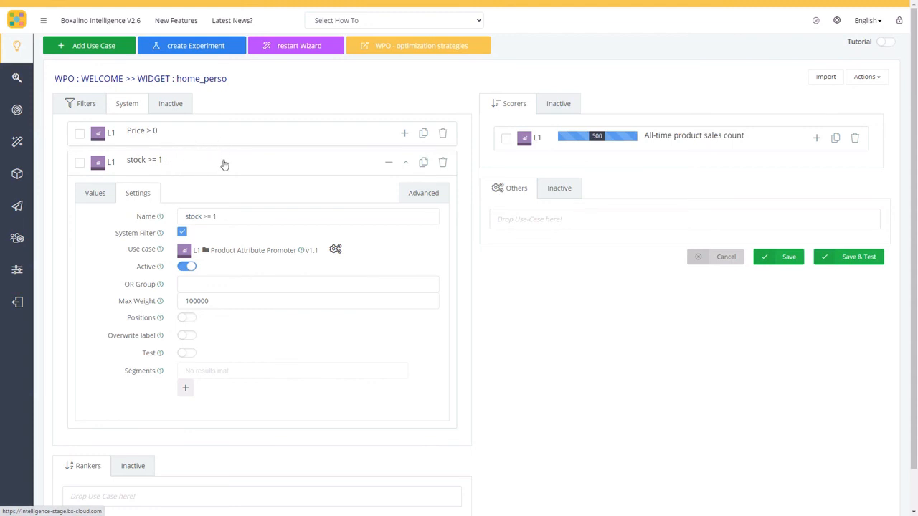
# - Turn off the system filter option for stock >= 1 and Price > 0 and return to the regular filter list
pyautogui.click(182, 233)
pyautogui.click(153, 135)
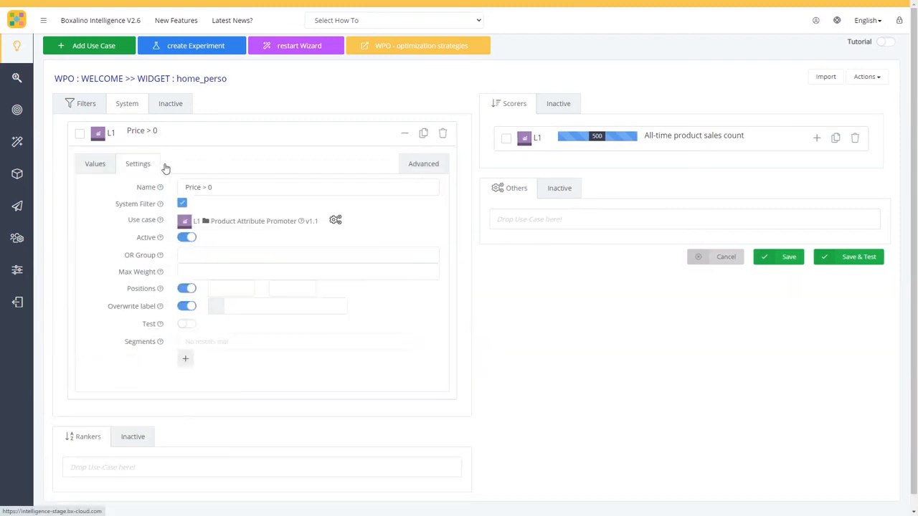
pyautogui.click(182, 203)
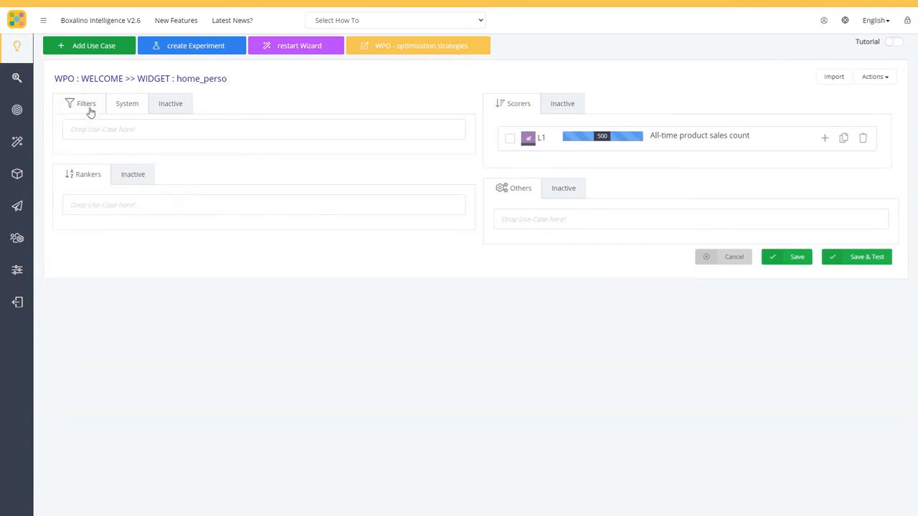
pyautogui.click(89, 106)
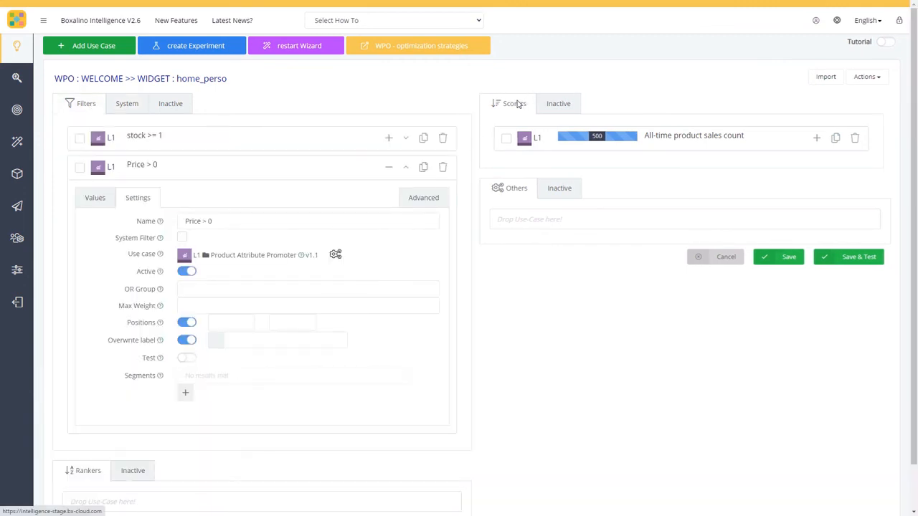
pyautogui.click(172, 168)
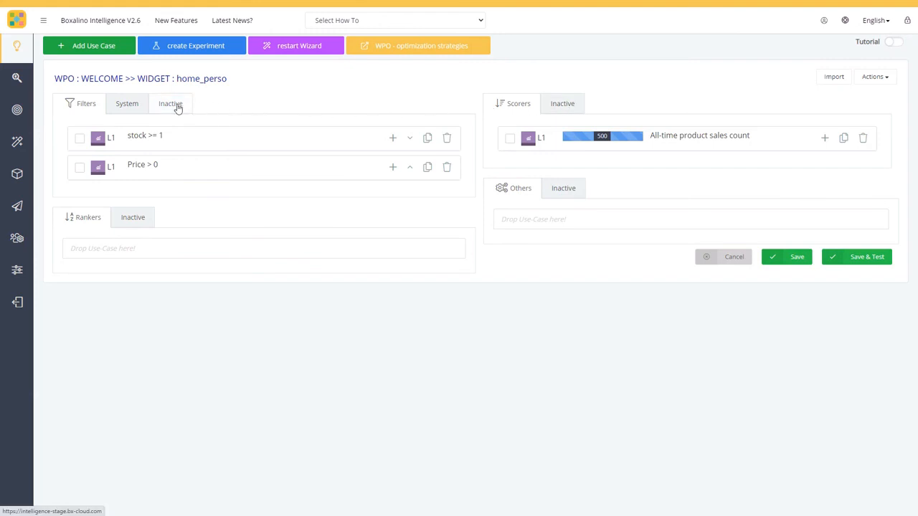
# - Deactivate the Price > 0 filter and view its entry in the inactive filter list
pyautogui.click(189, 172)
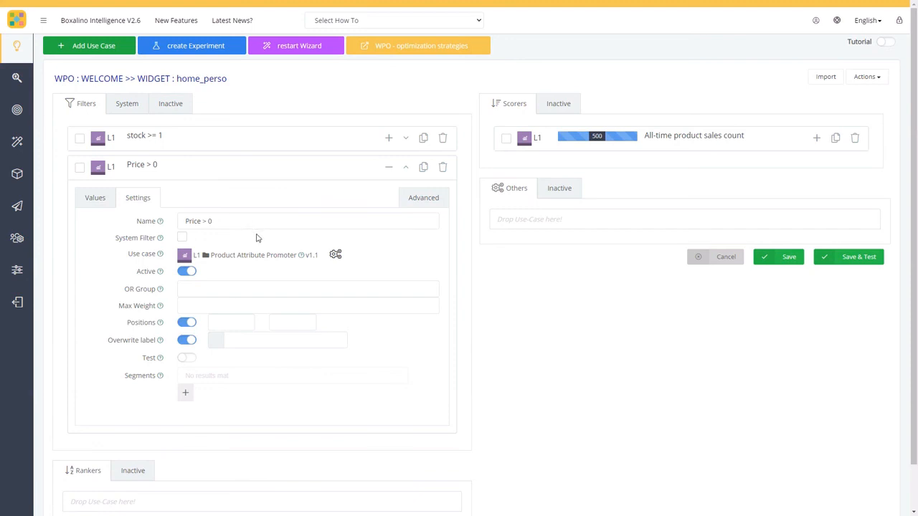
pyautogui.click(187, 273)
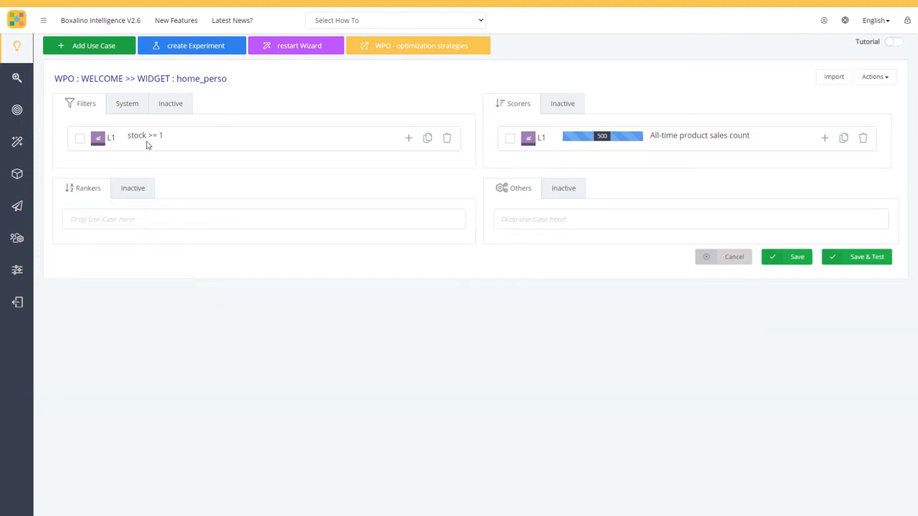
pyautogui.click(172, 106)
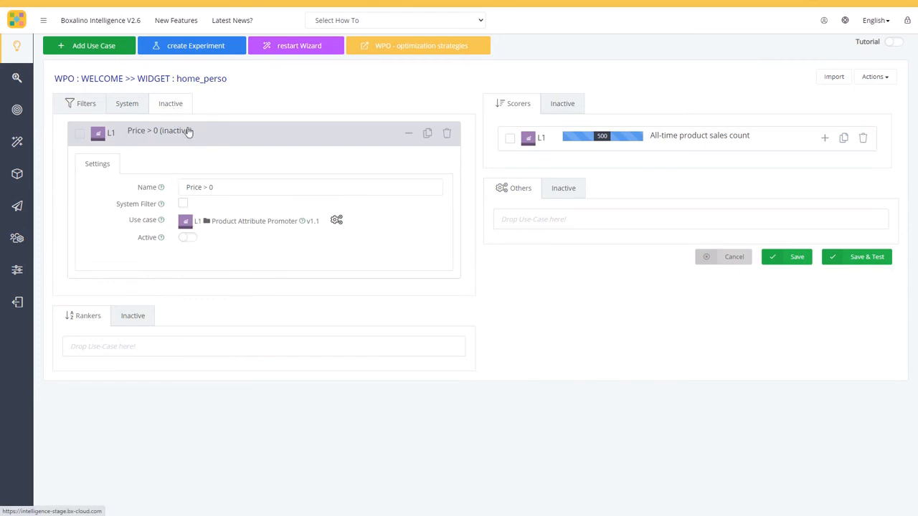
pyautogui.click(189, 132)
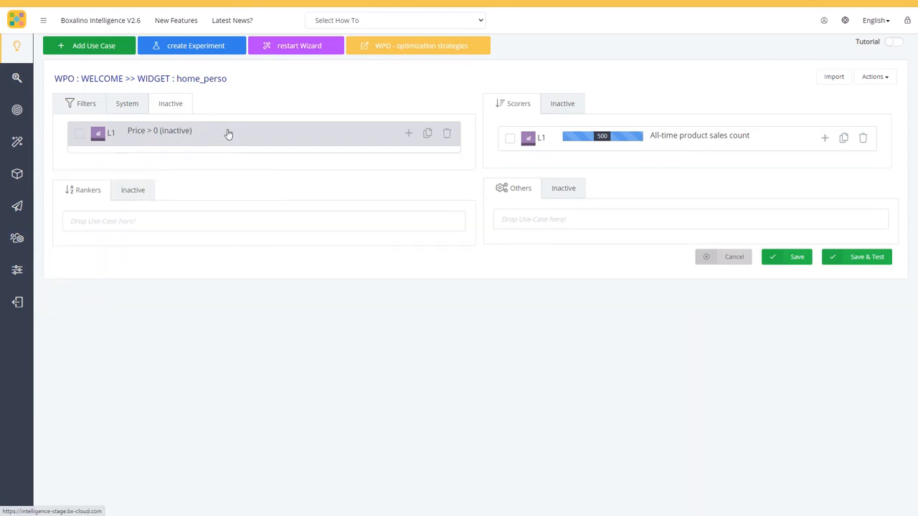
# - Reactivate the inactive Price > 0 filter and collapse its settings in the filter list
pyautogui.click(181, 135)
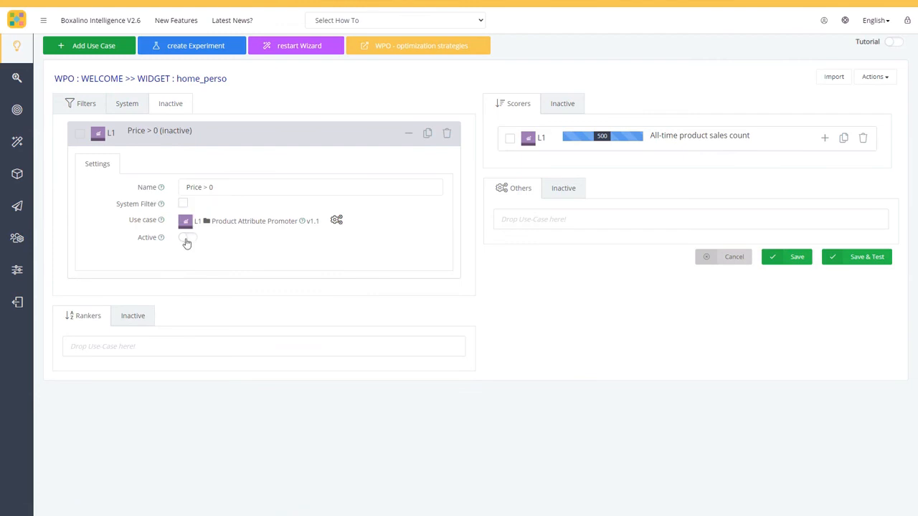
pyautogui.click(185, 241)
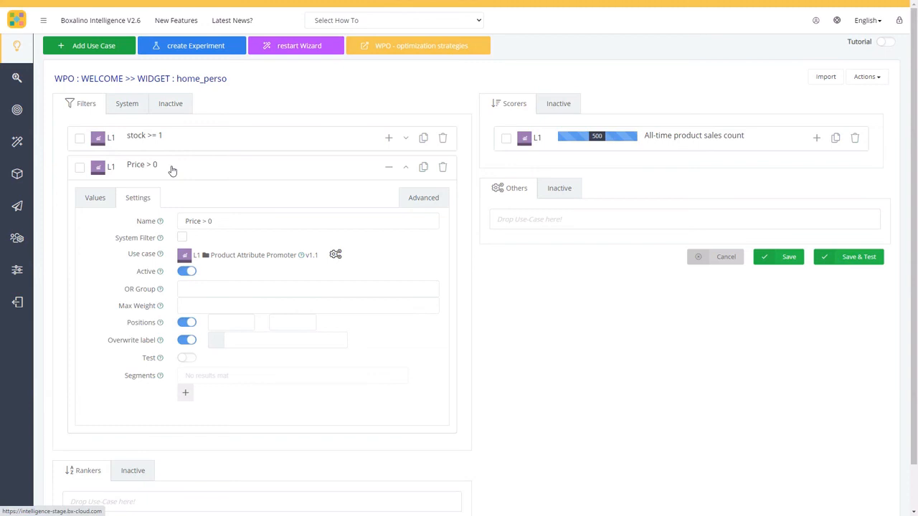
pyautogui.click(172, 170)
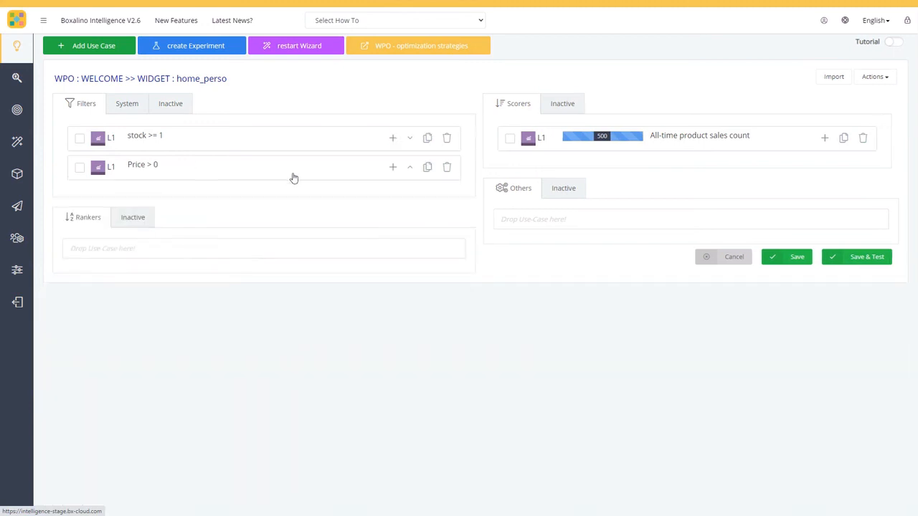